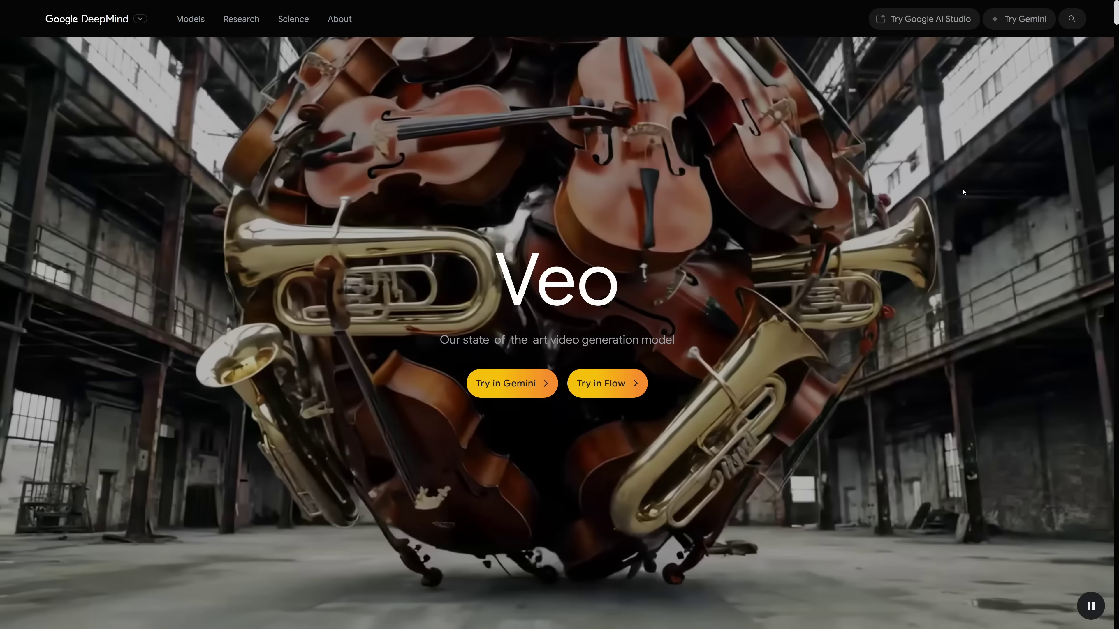
- Scroll down the Veo page on the Google DeepMind site
{"action": "scroll", "coordinate": [963, 192], "scroll_direction": "down", "scroll_amount": 5}
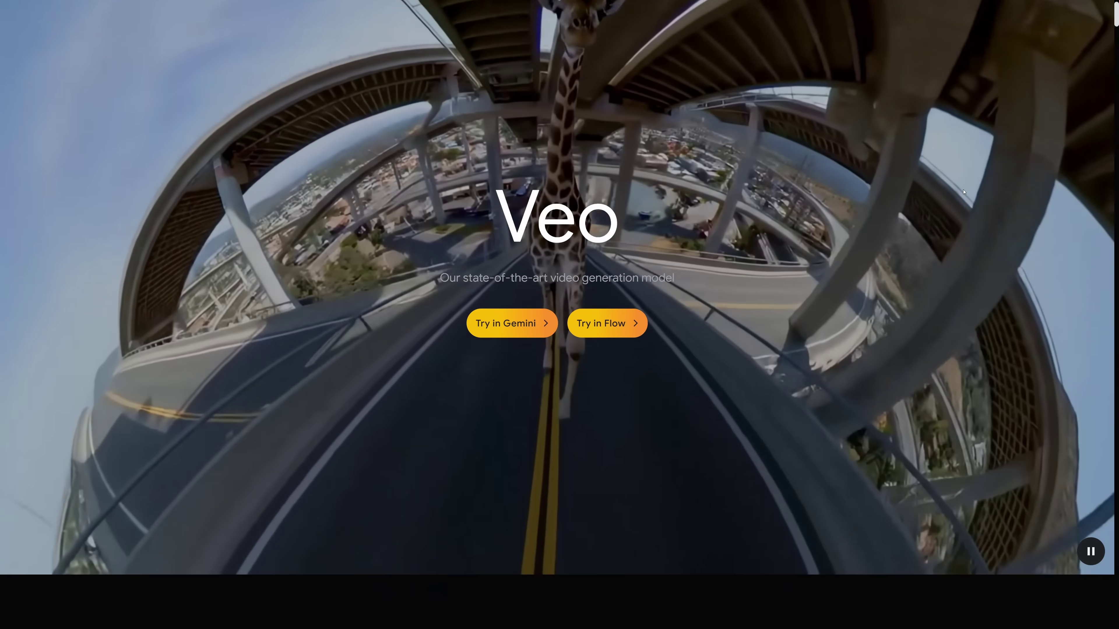
{"action": "scroll", "coordinate": [963, 192], "scroll_direction": "down", "scroll_amount": 5}
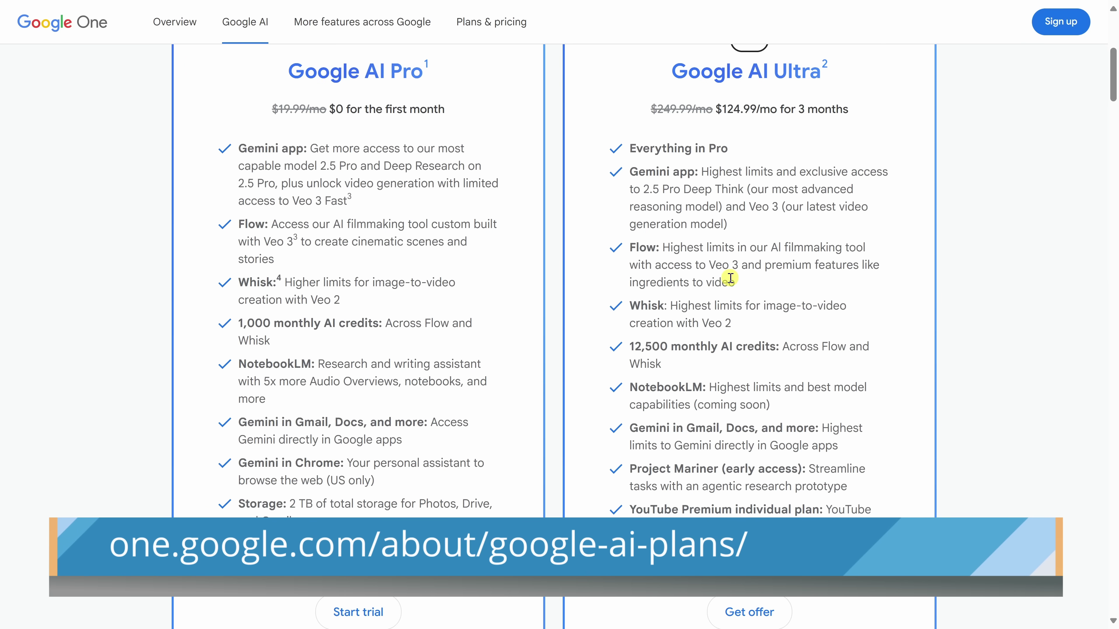
- Review the plan cards, highlighting the Gemini in Gmail/Docs line and Pro's 2 TB storage
{"action": "scroll", "coordinate": [722, 277], "scroll_direction": "up", "scroll_amount": 2}
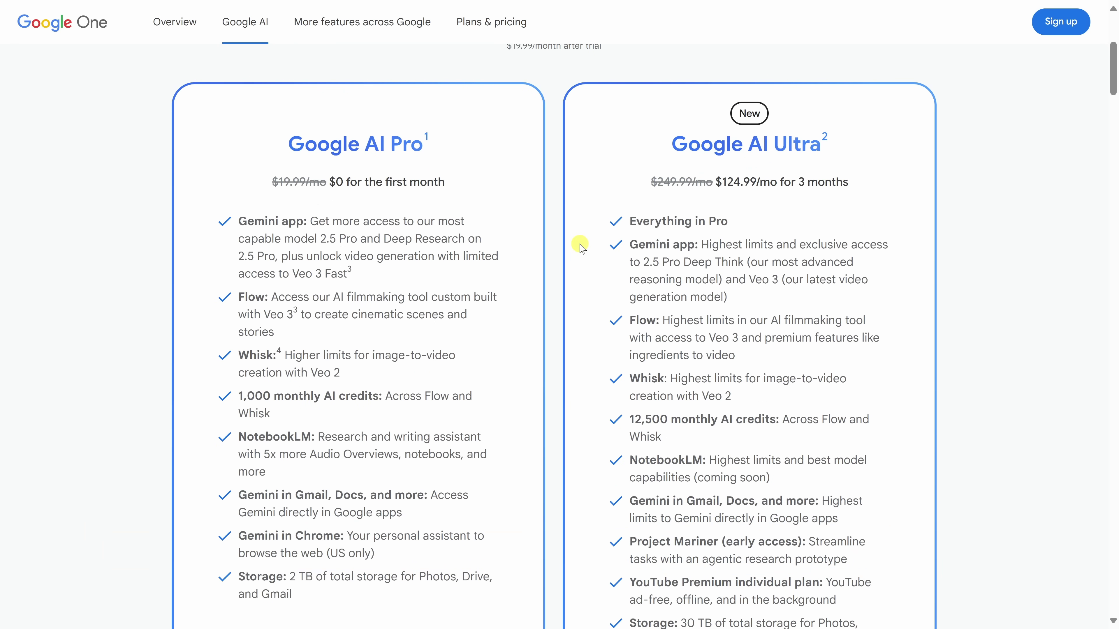
{"action": "scroll", "coordinate": [581, 246], "scroll_direction": "down", "scroll_amount": 4}
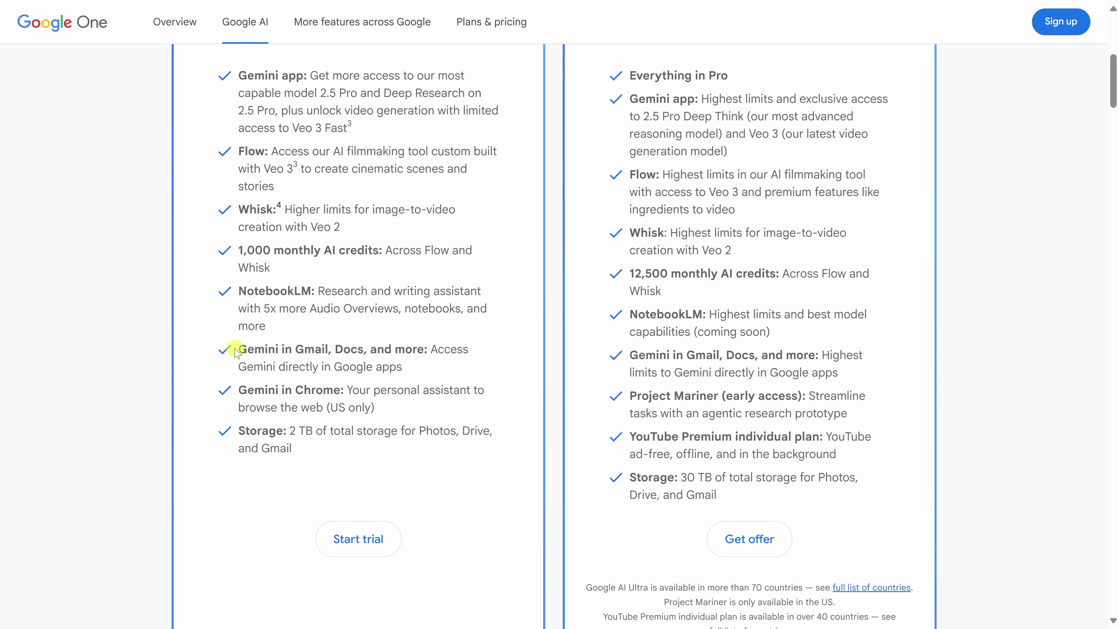
{"action": "left_click_drag", "start_coordinate": [244, 350], "coordinate": [394, 351]}
{"action": "left_click_drag", "start_coordinate": [464, 349], "coordinate": [493, 365]}
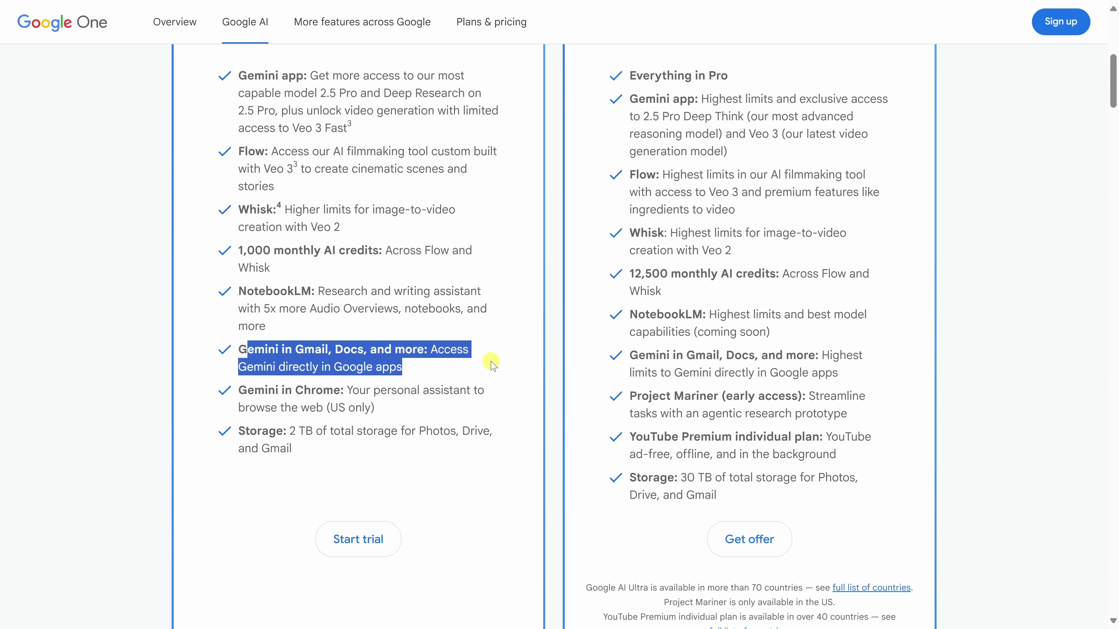
{"action": "left_click", "coordinate": [269, 430]}
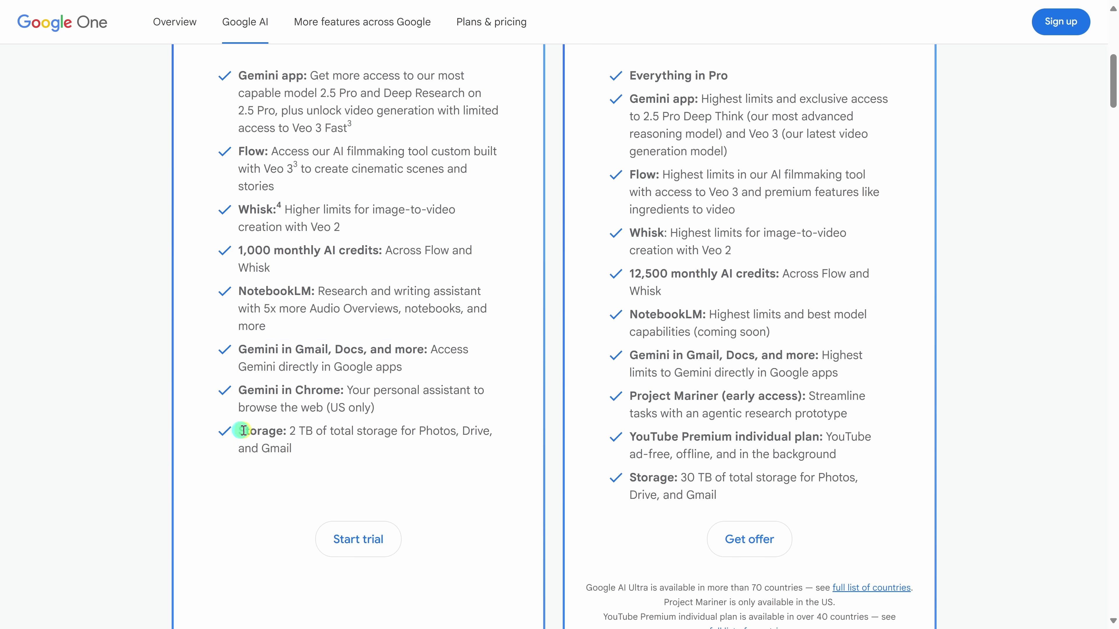
{"action": "left_click_drag", "start_coordinate": [243, 431], "coordinate": [301, 448]}
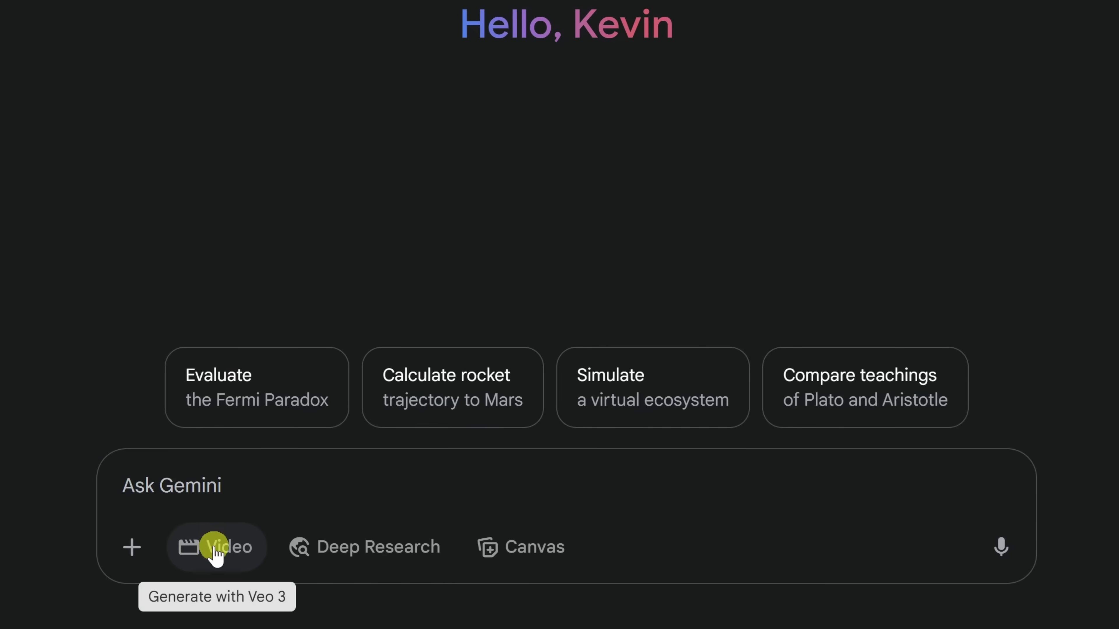
- Turn on Veo 3 video mode and paste the sunlit-kitchen chocolate chip cookie prompt
{"action": "left_click", "coordinate": [248, 557]}
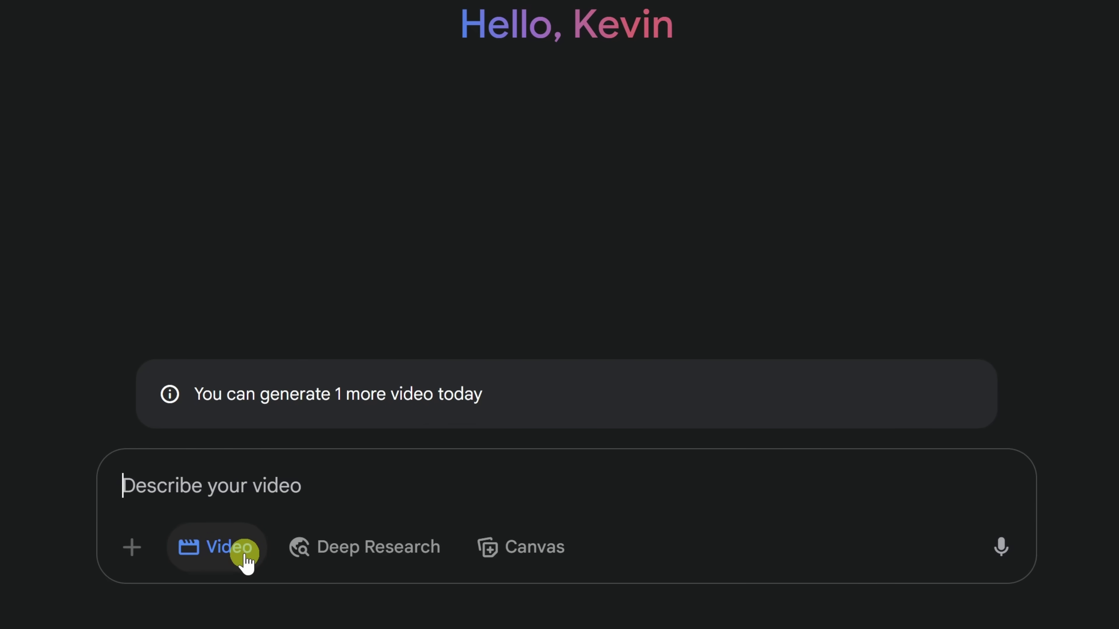
{"action": "left_click", "coordinate": [252, 496]}
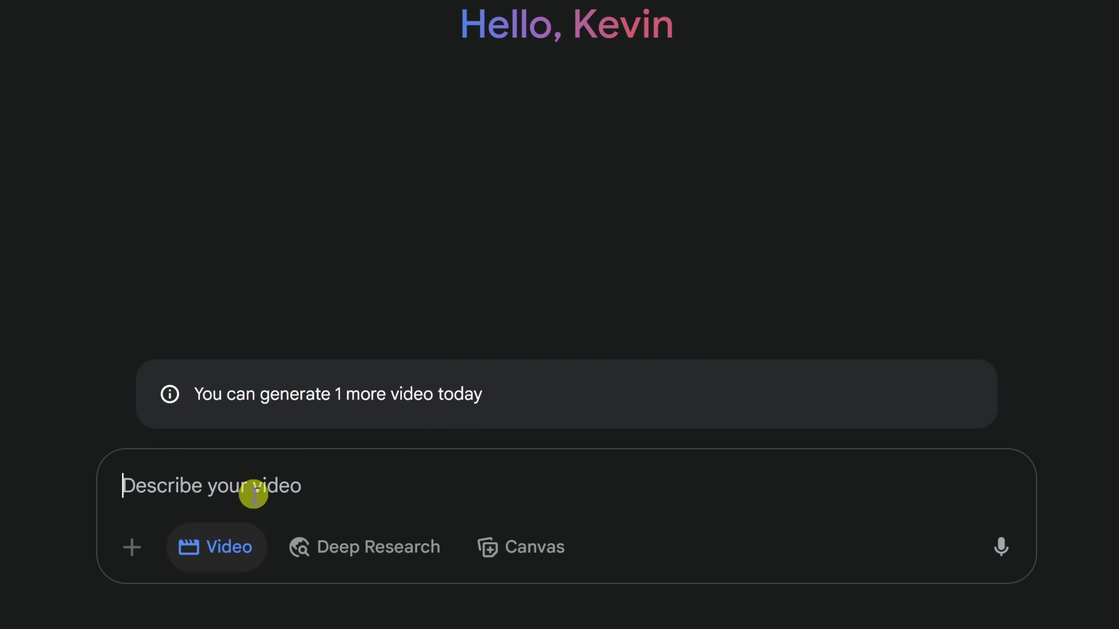
{"action": "type", "text": "A cinematic slow-motion shot of freshly baked chocolate chip cookies being pulled out of the oven in a cozy, sunlit kitchen. Warm lighting, soft focus, steam rising, and gentle background music."}
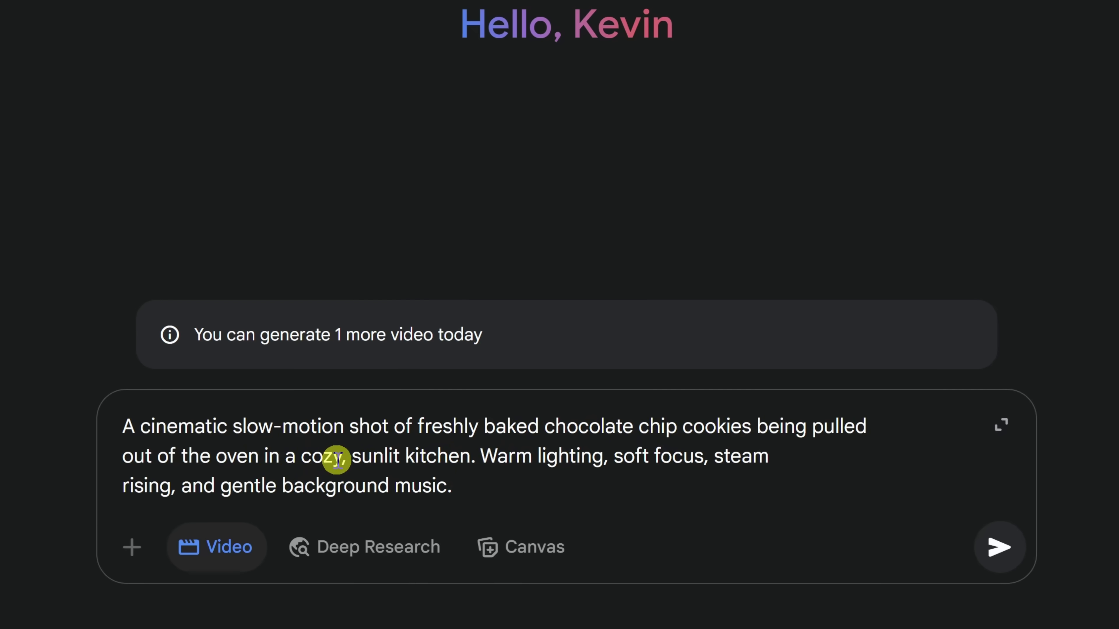
- Highlight the 'Warm lighting' and 'gentle background music' phrases in the prompt
{"action": "left_click_drag", "start_coordinate": [491, 457], "coordinate": [612, 452]}
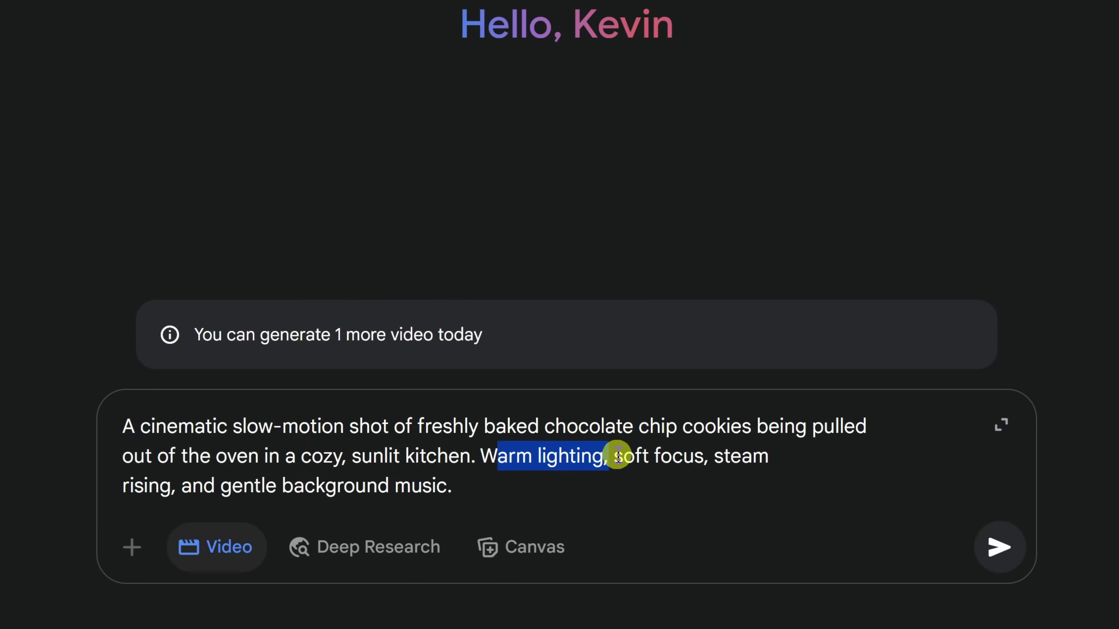
{"action": "left_click", "coordinate": [634, 457]}
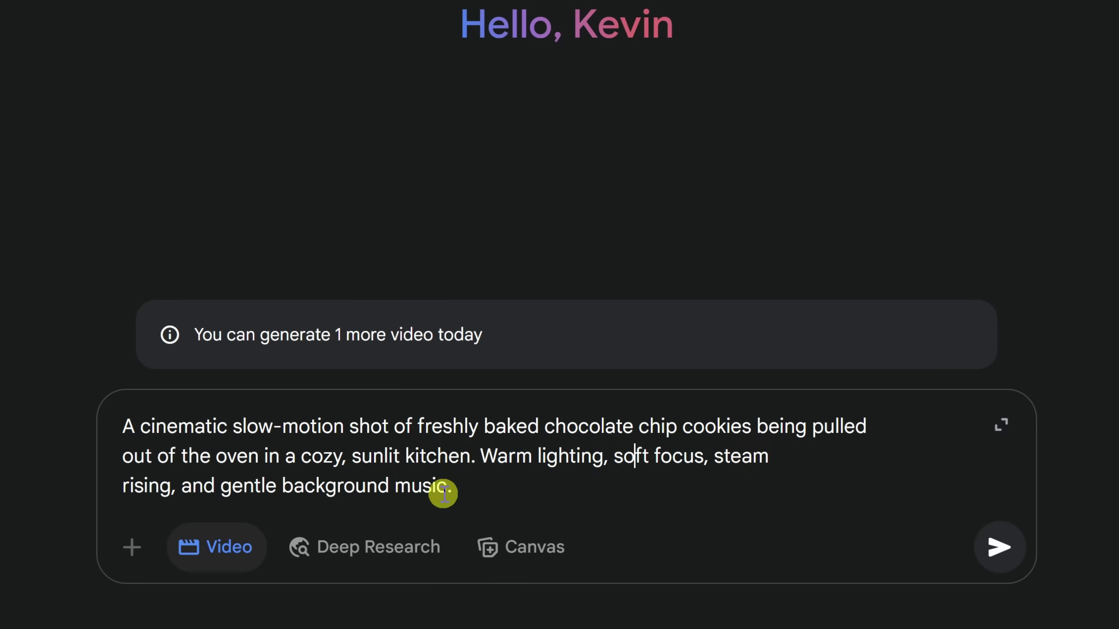
{"action": "left_click_drag", "start_coordinate": [216, 485], "coordinate": [513, 477]}
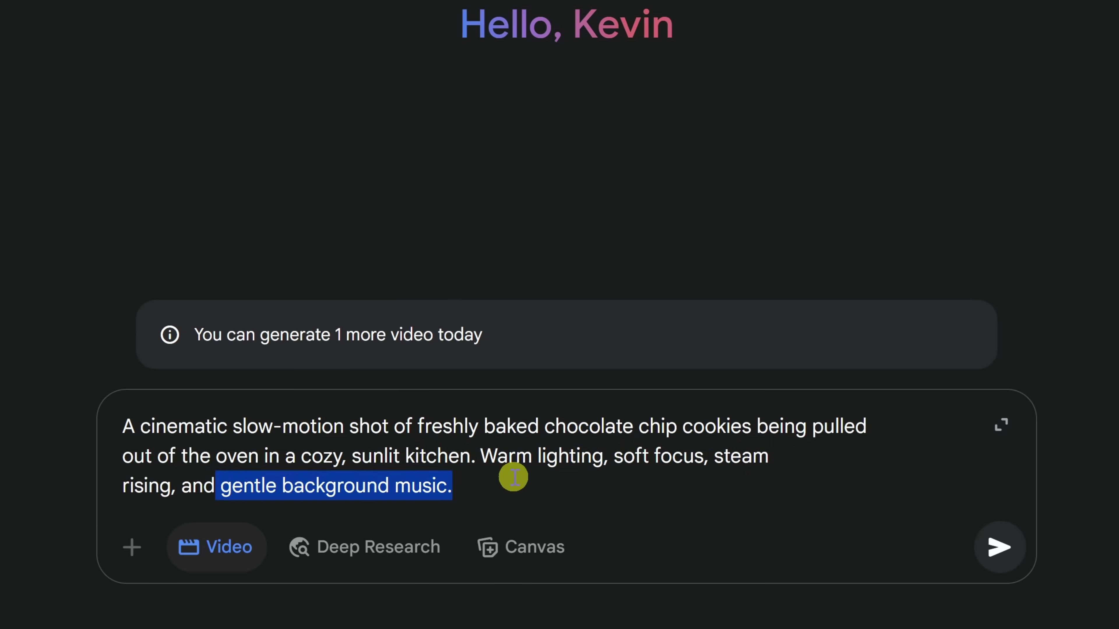
{"action": "left_click", "coordinate": [514, 477]}
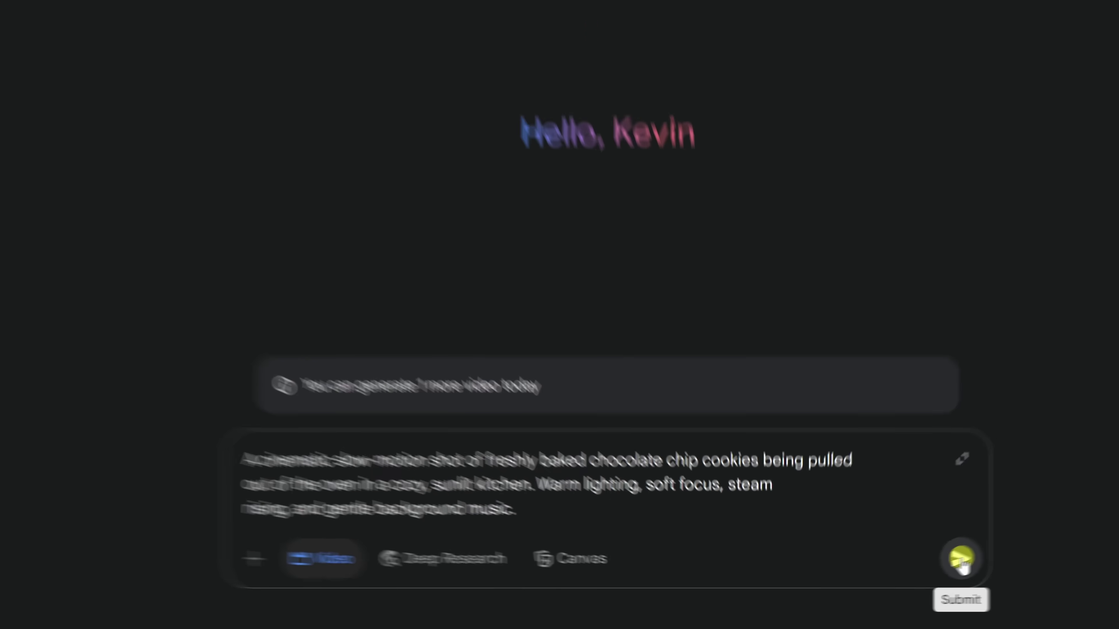
- Submit the cookie prompt, play the 8-second video from 0:04, and expand the prompt text
{"action": "left_click", "coordinate": [1000, 547]}
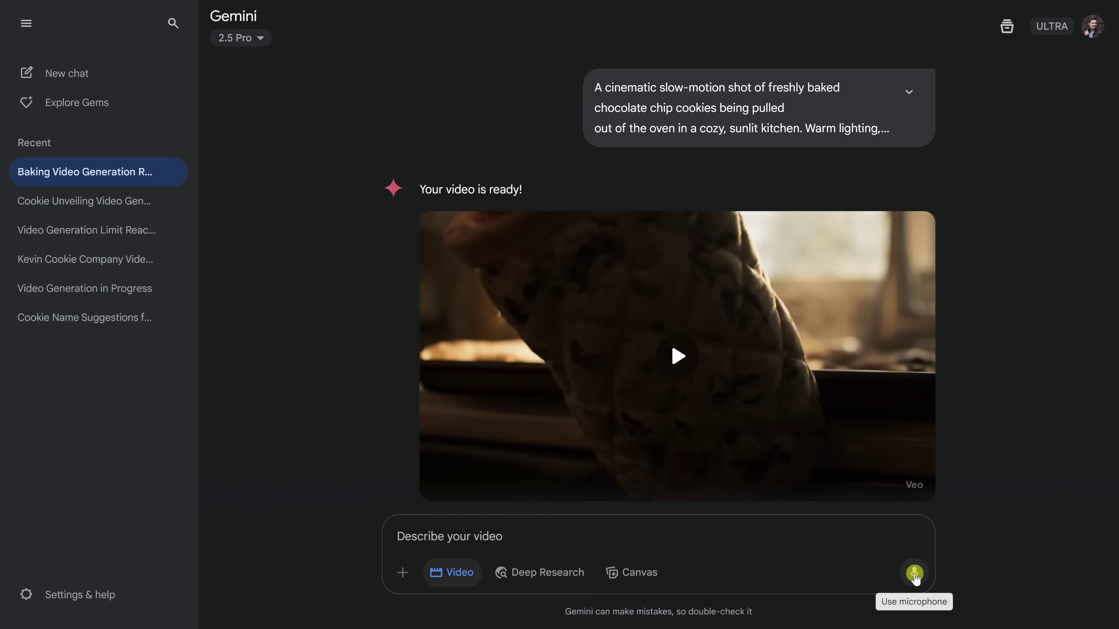
{"action": "left_click", "coordinate": [678, 356]}
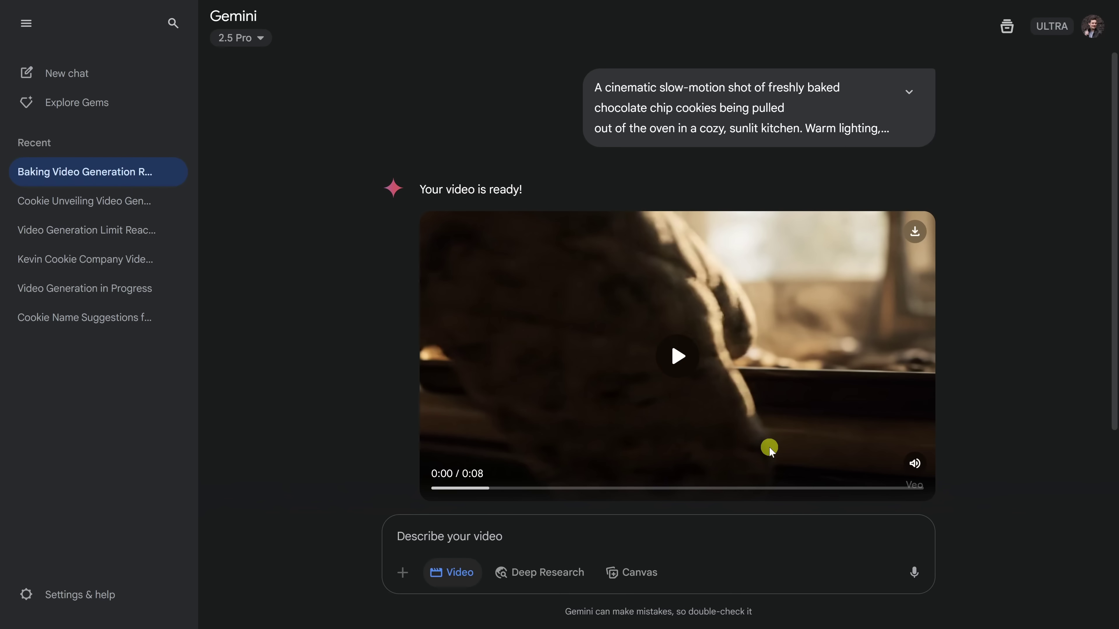
{"action": "left_click", "coordinate": [733, 487]}
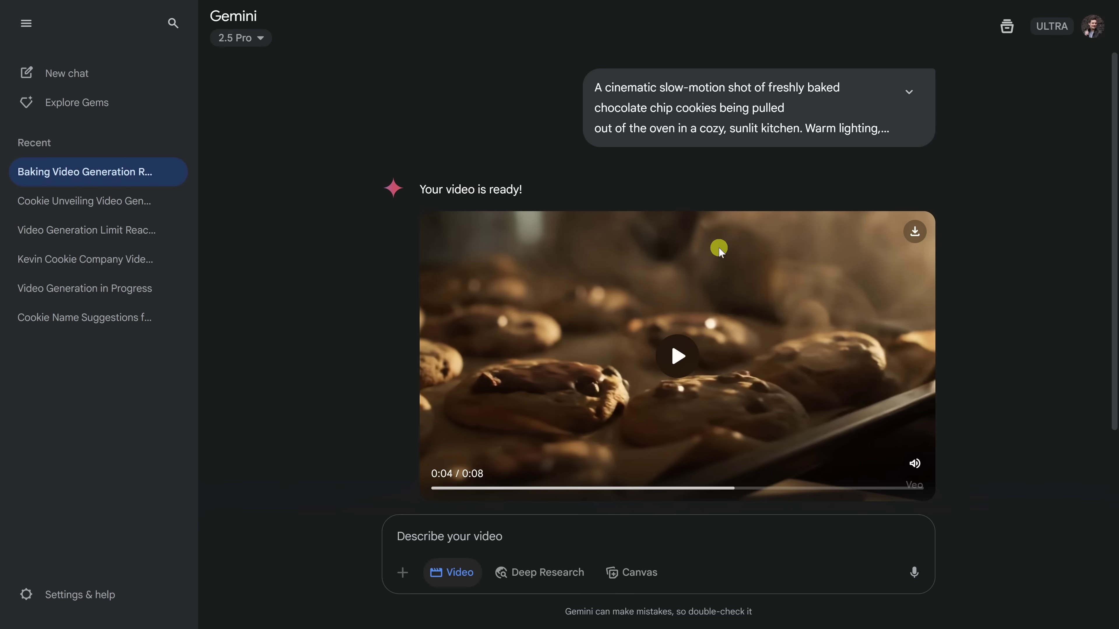
{"action": "left_click", "coordinate": [911, 92]}
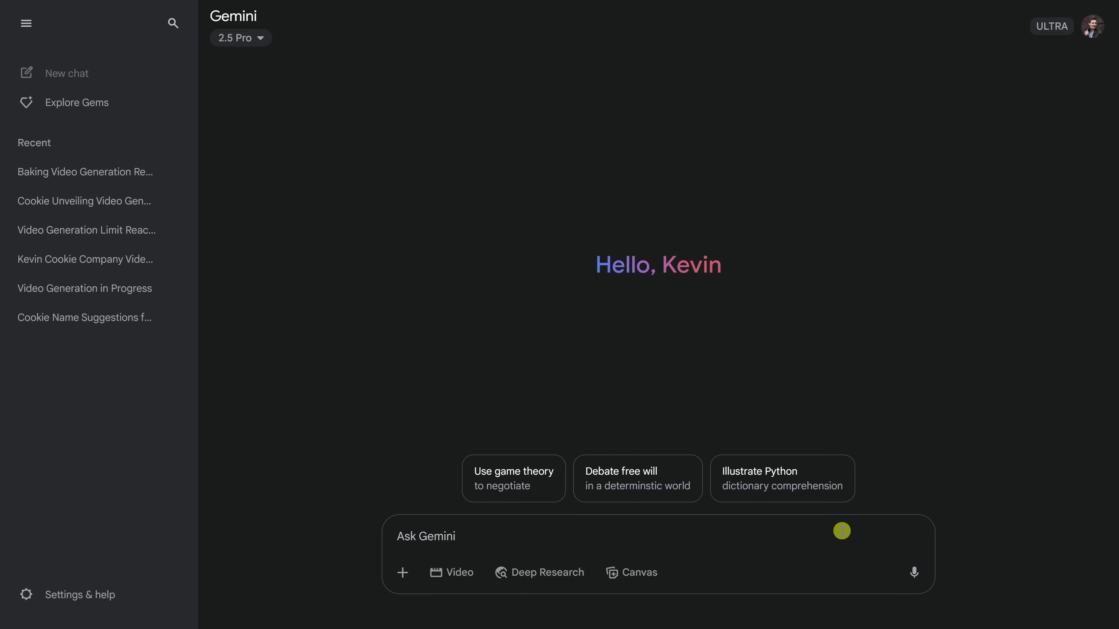
- Paste the giant stadium cookie prompt, highlight its Narration line, and submit it
{"action": "type", "text": "A giant chocolate chip cookie sits in the center of a packed stadium, surrounded by cheering fans. Dramatic lighting, aerial drone shots, confetti falling, and people holding up signs that say ‘KCC’ and ‘Cookie of the Century.’ The camera slowly circles the cookie as upbeat cinematic music plays. Narration: \"History is being made — the Kevin Cookie Company unveils the world’s largest chocolate chip cookie.\""}
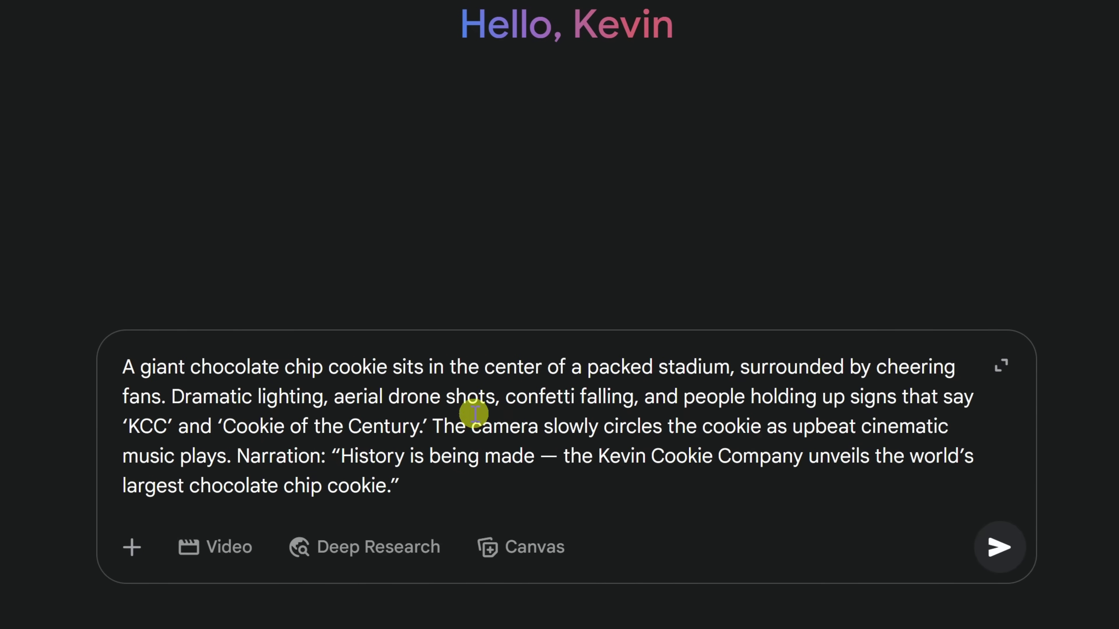
{"action": "left_click_drag", "start_coordinate": [238, 454], "coordinate": [963, 475]}
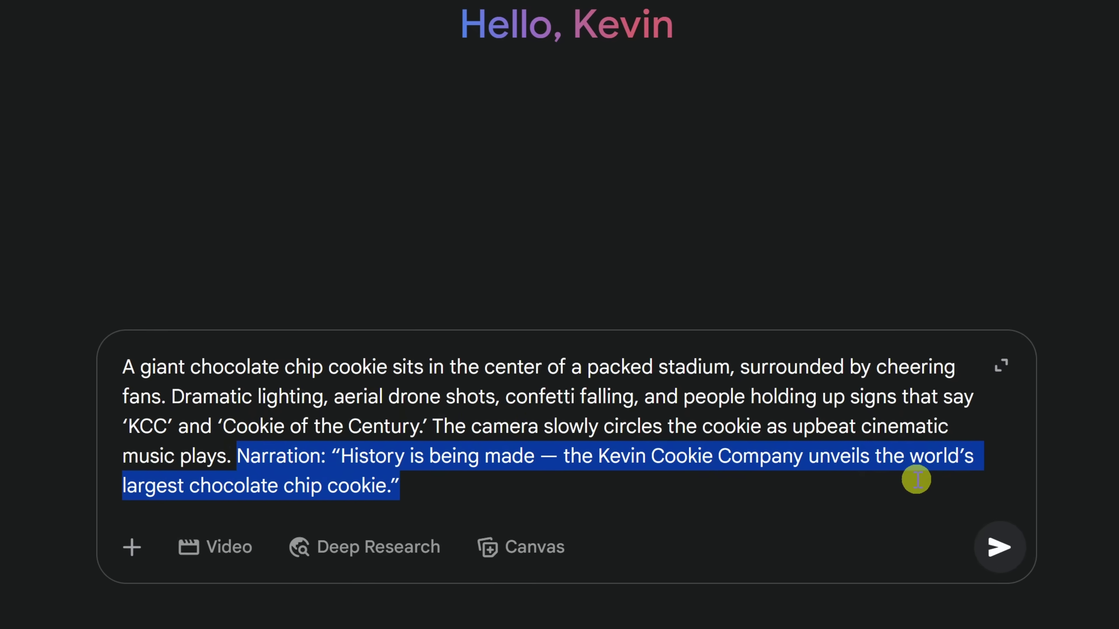
{"action": "left_click", "coordinate": [438, 485]}
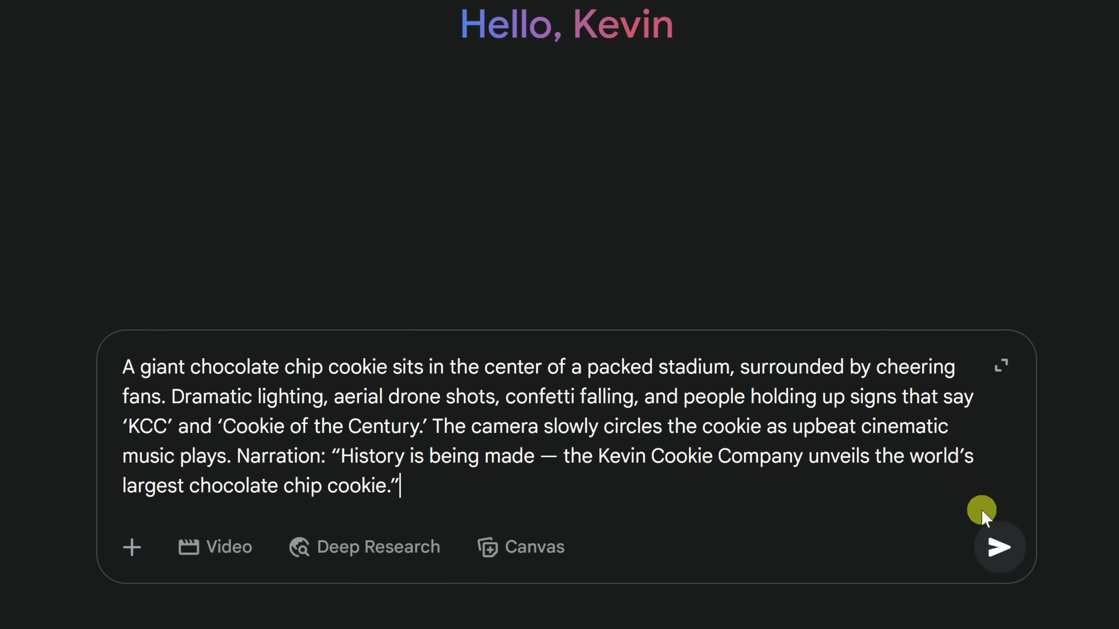
{"action": "left_click", "coordinate": [1003, 548]}
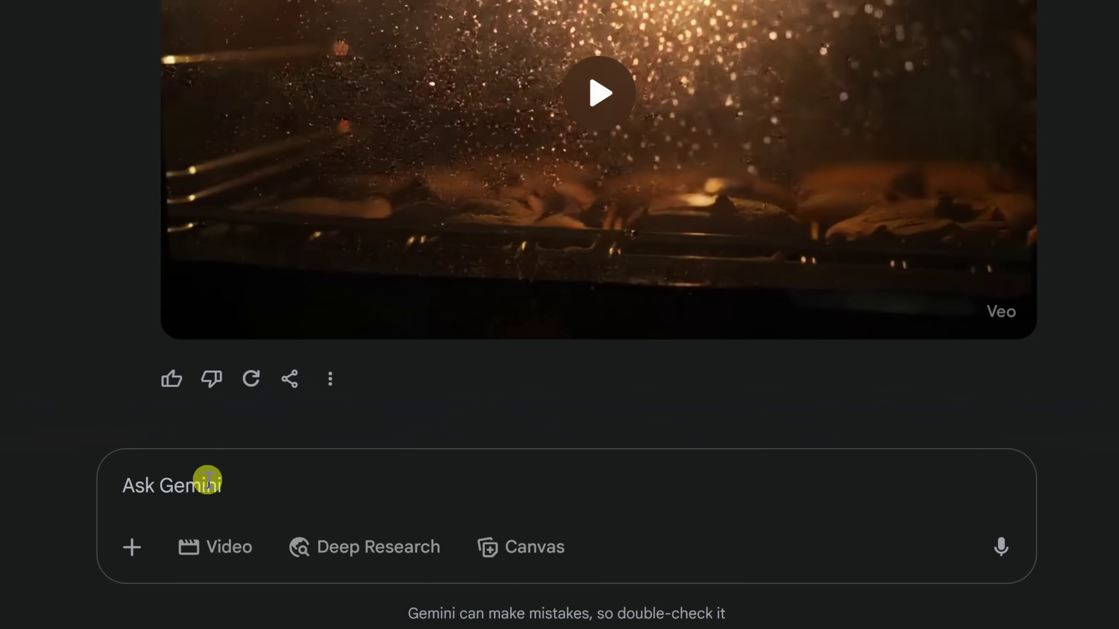
- Ask Gemini for prompt ideas for a video of bakers making the world's largest cookie
{"action": "left_click", "coordinate": [208, 480]}
{"action": "type", "text": "Can you help me write a cinematic video prompt about a team of bakers making the world’s largest cookie?"}
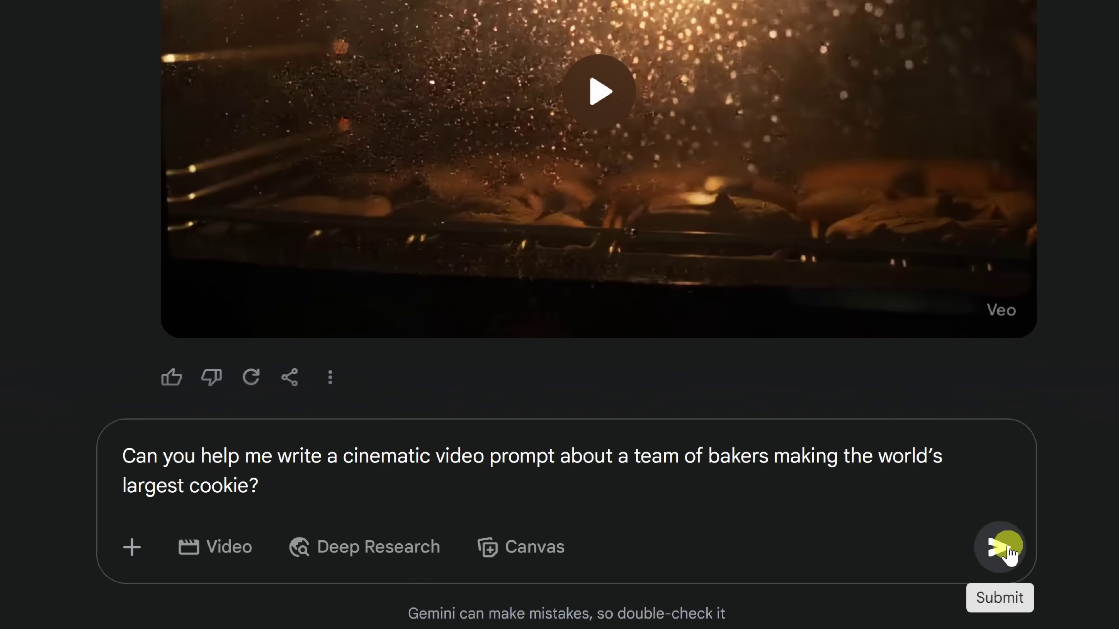
{"action": "left_click", "coordinate": [1009, 551]}
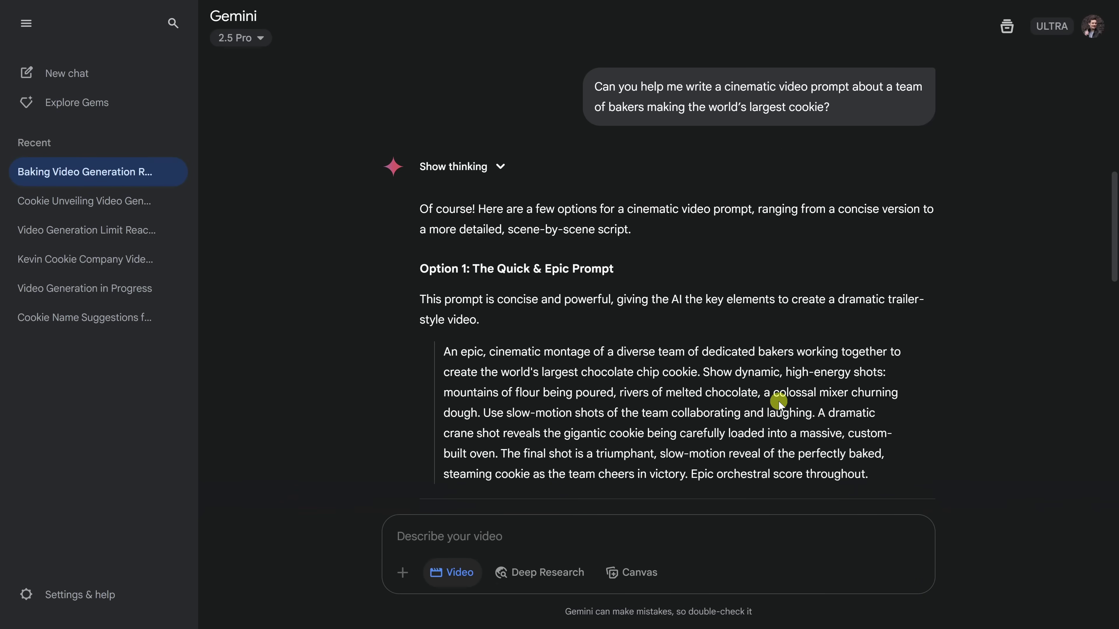
- Read through the suggested prompts, then reopen the earlier KCC storefront video chat
{"action": "scroll", "coordinate": [678, 441], "scroll_direction": "down", "scroll_amount": 2}
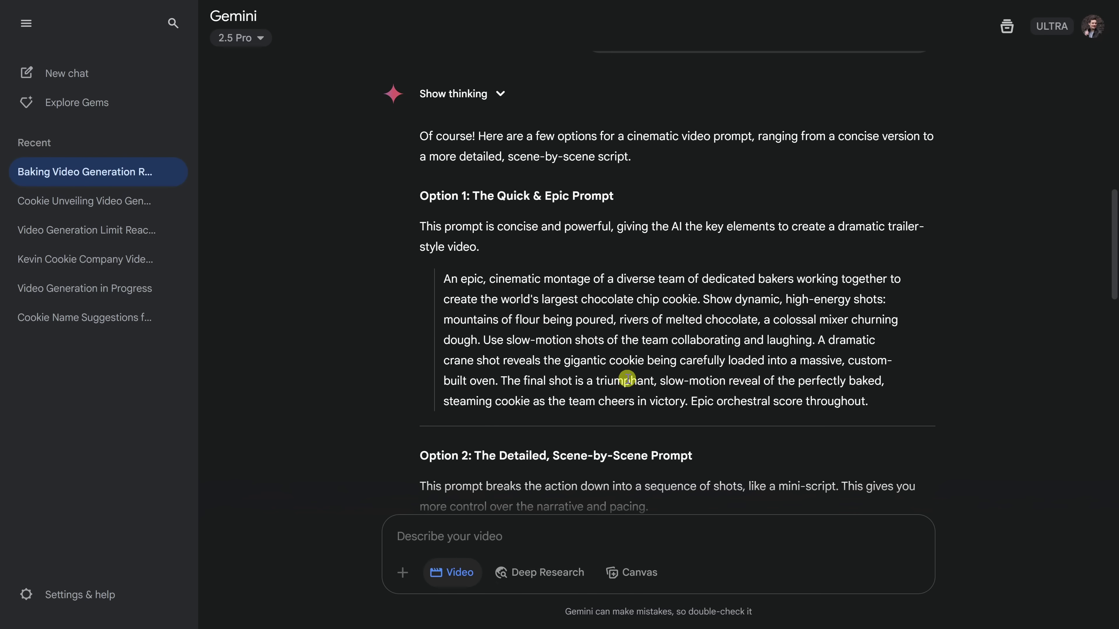
{"action": "scroll", "coordinate": [619, 365], "scroll_direction": "down", "scroll_amount": 2}
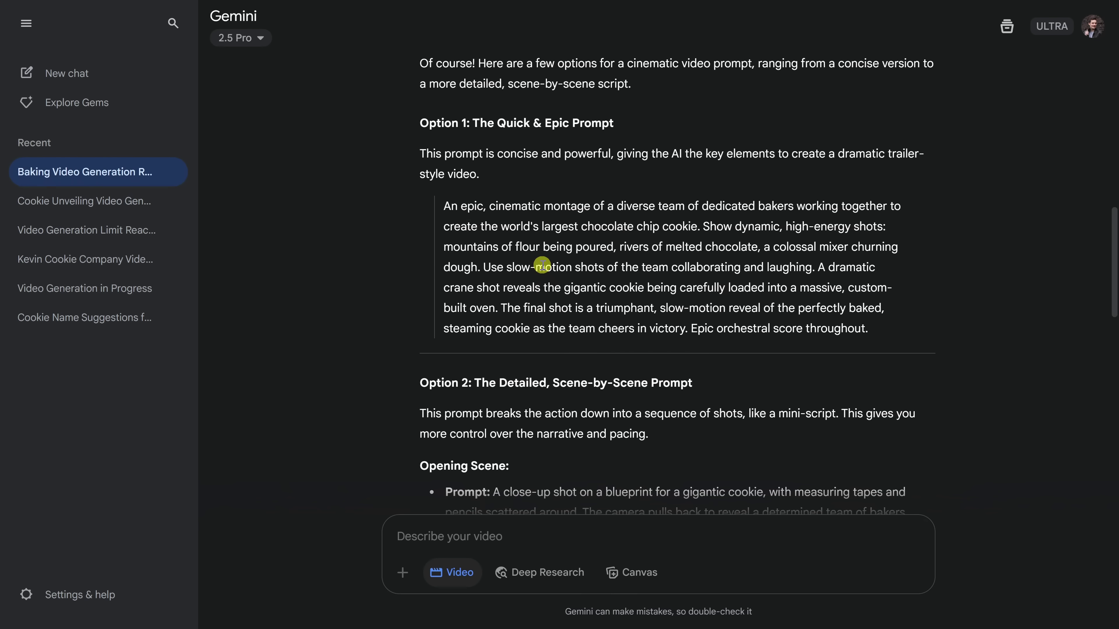
{"action": "scroll", "coordinate": [542, 265], "scroll_direction": "down", "scroll_amount": 5}
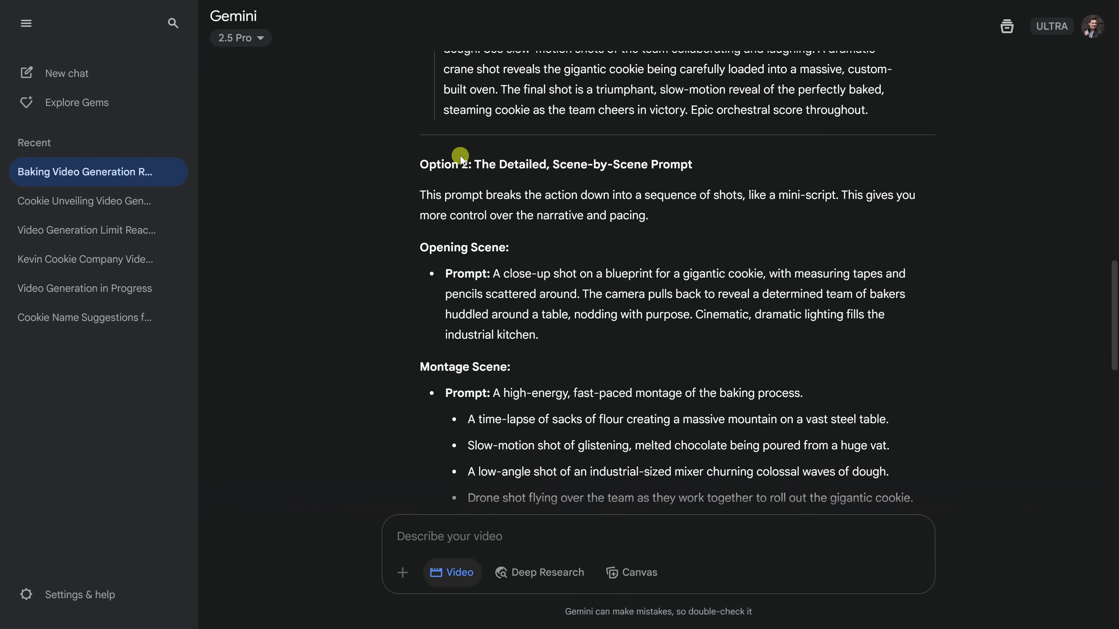
{"action": "scroll", "coordinate": [517, 189], "scroll_direction": "down", "scroll_amount": 3}
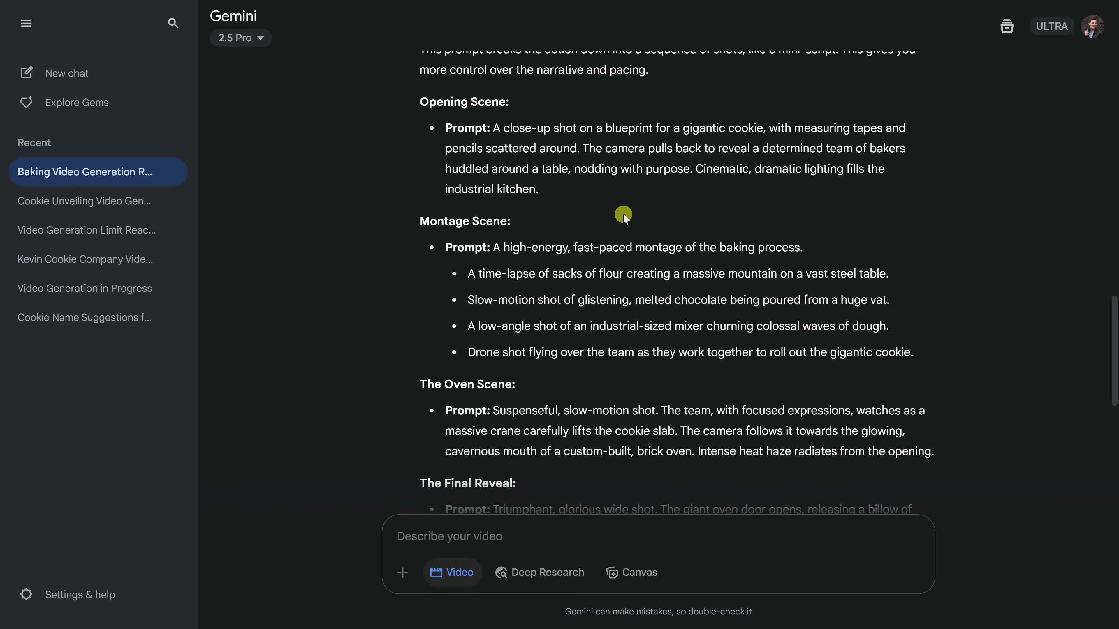
{"action": "scroll", "coordinate": [623, 211], "scroll_direction": "down", "scroll_amount": 10}
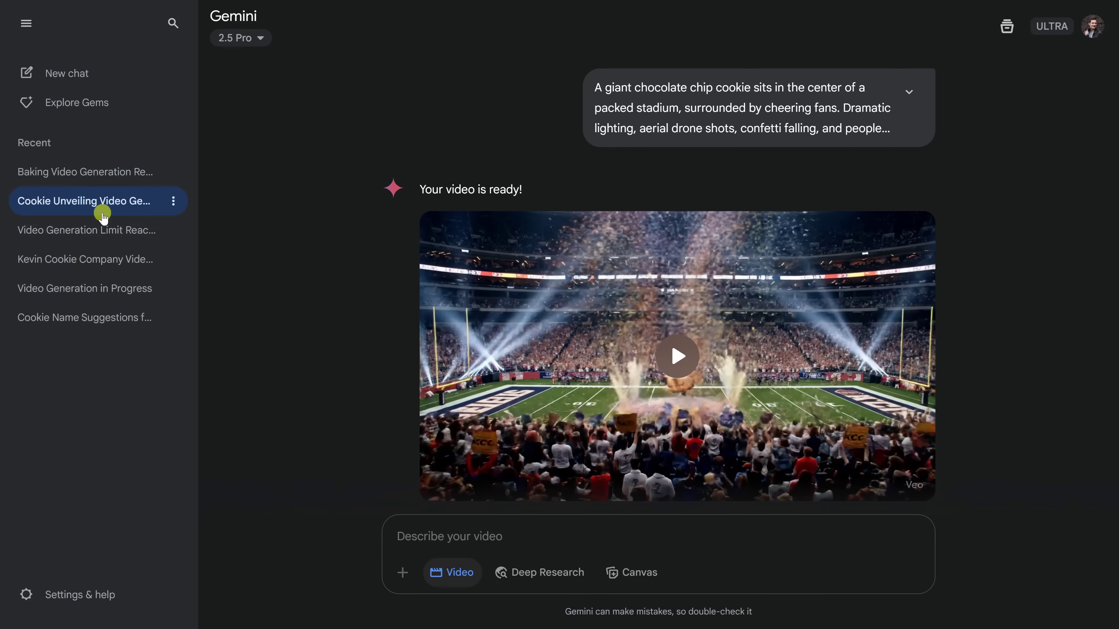
{"action": "left_click", "coordinate": [106, 232]}
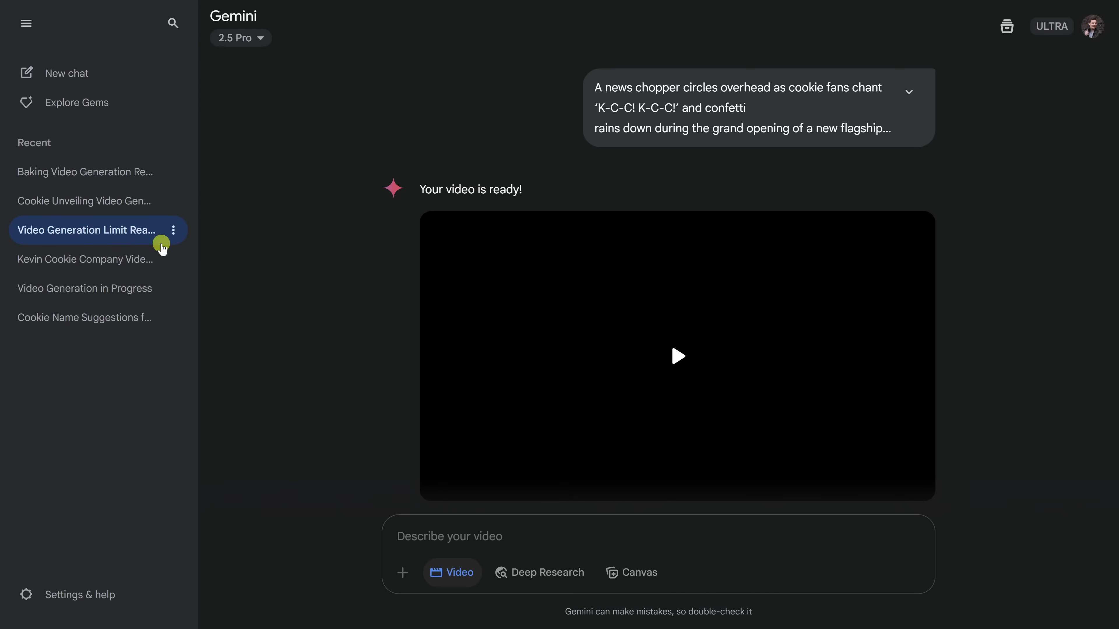